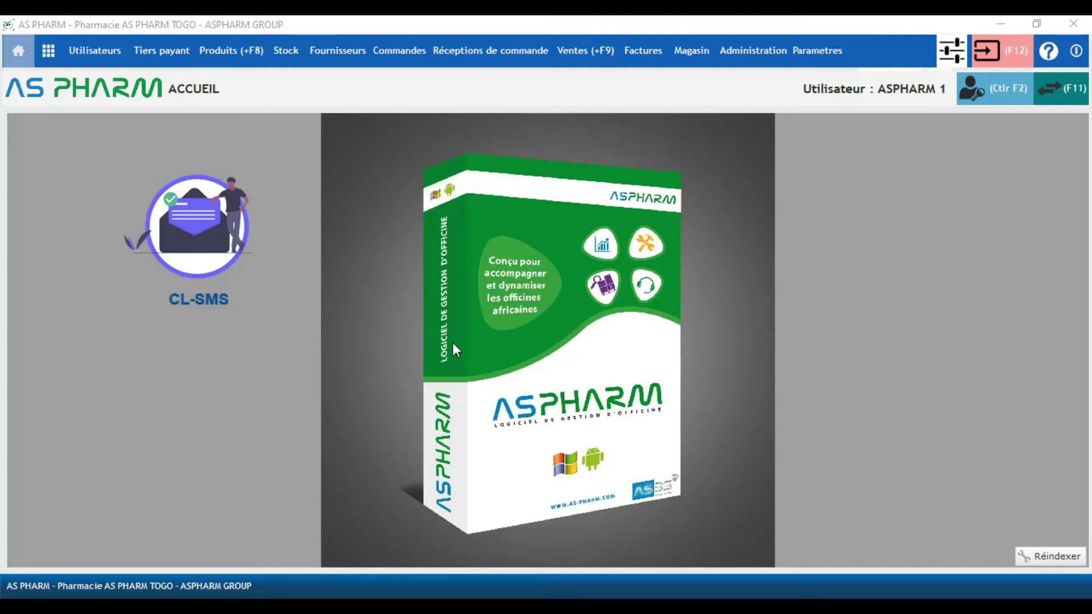
Step: Open the spot inventory for stock regularisation in Rayon mode and select the CPT shelf
left_click(285, 53)
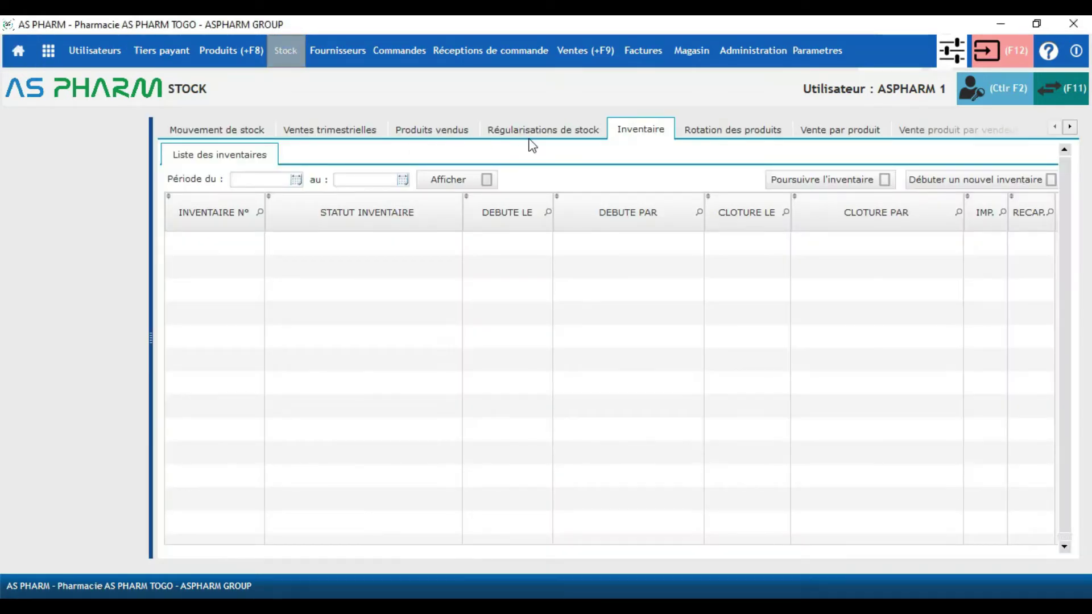
left_click(555, 136)
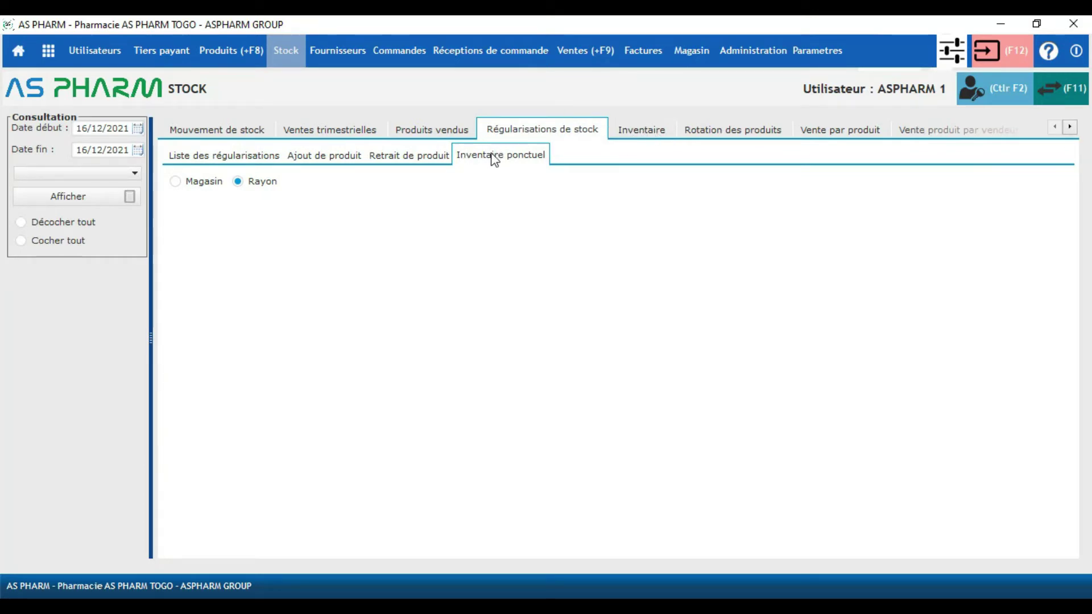
left_click(186, 182)
left_click(249, 182)
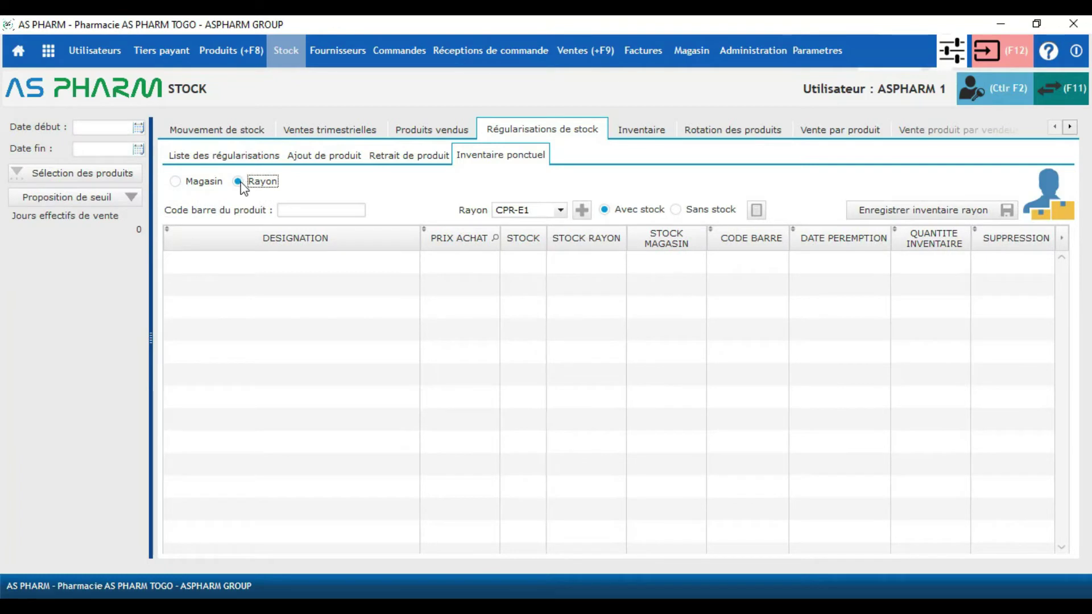
left_click(522, 210)
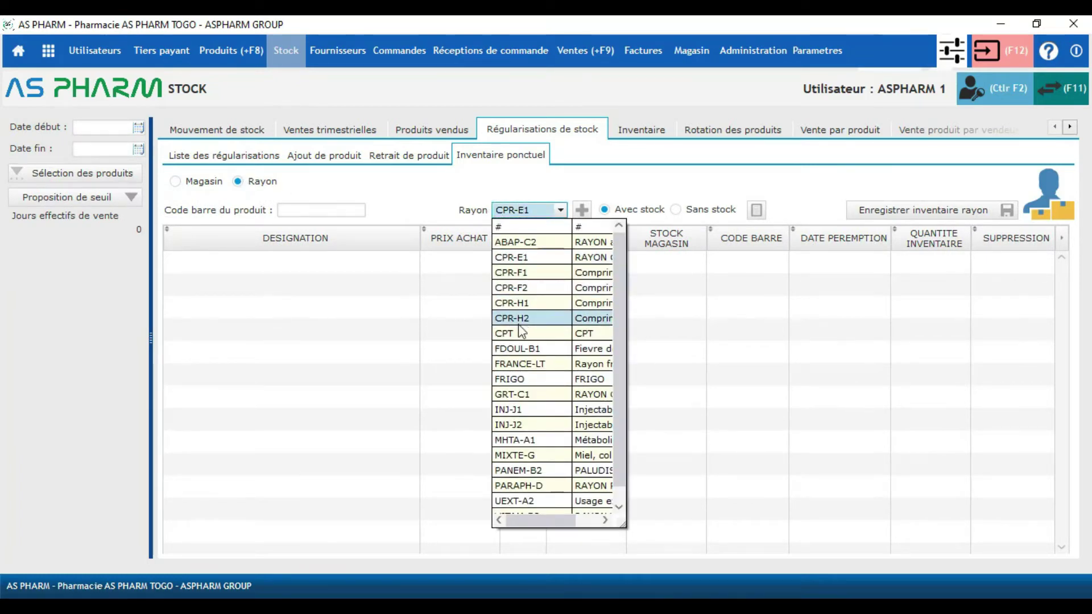
left_click(517, 332)
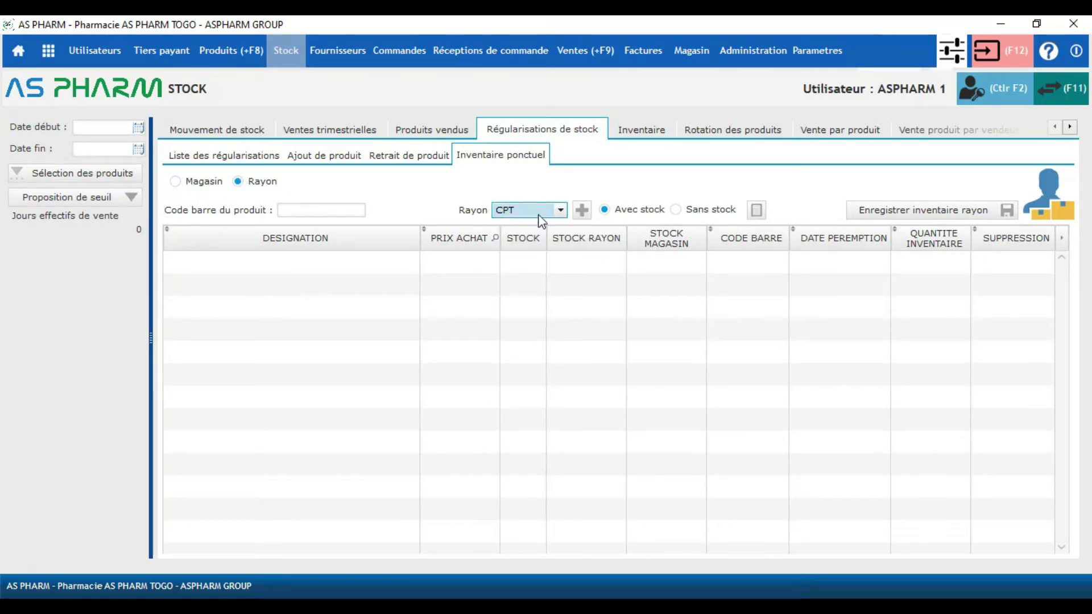
Step: Add four products to the shelf inventory by barcode: 000016471, 000008996, 000016447 and 000016477
left_click(317, 212)
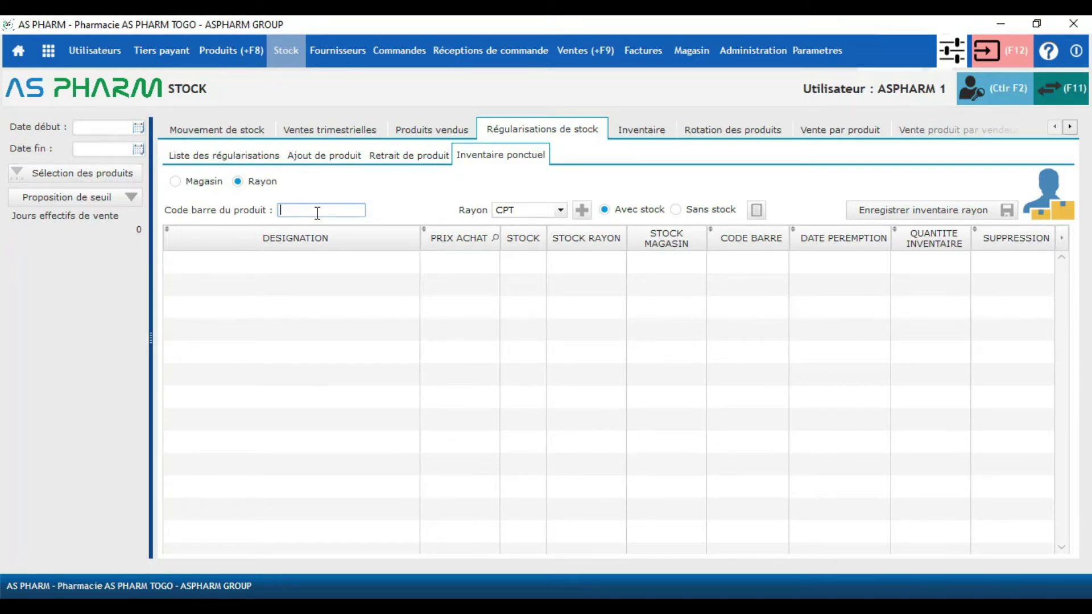
type("000016471")
key("Return")
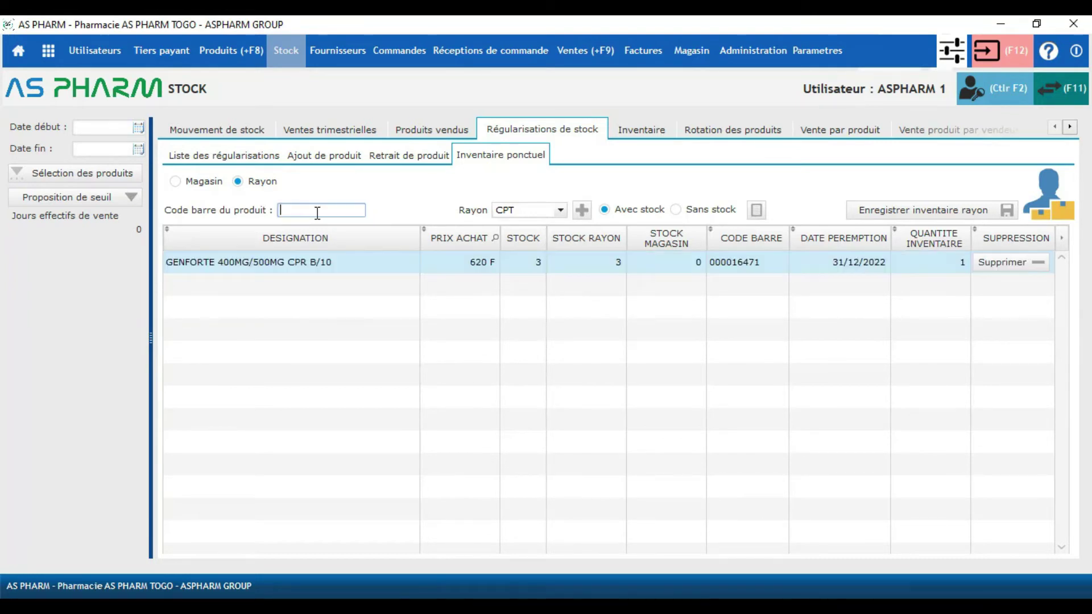
type("000008996")
key("Return")
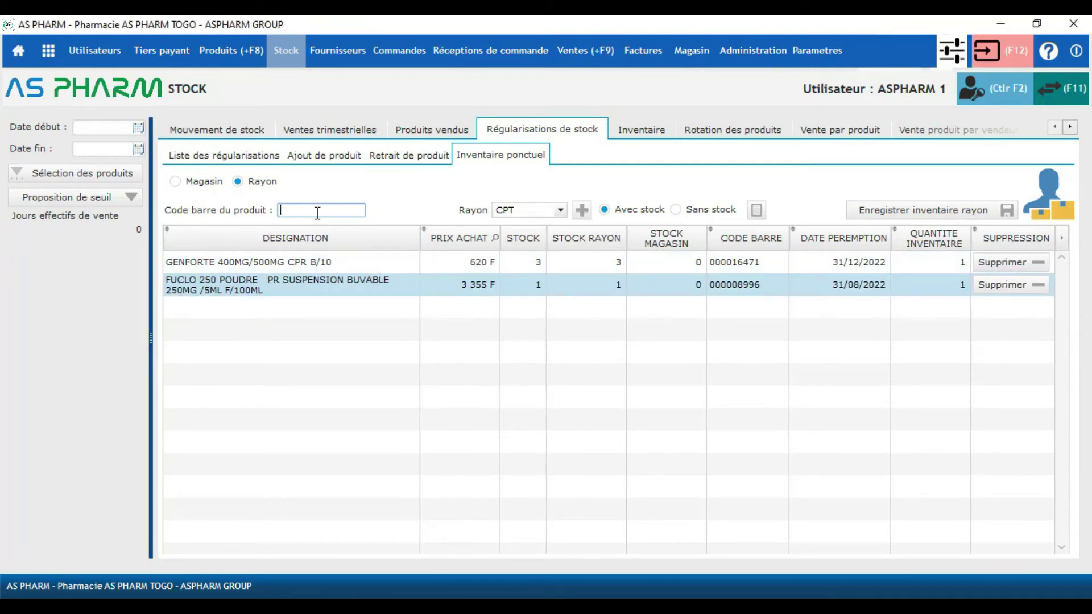
type("000016147")
key("Return")
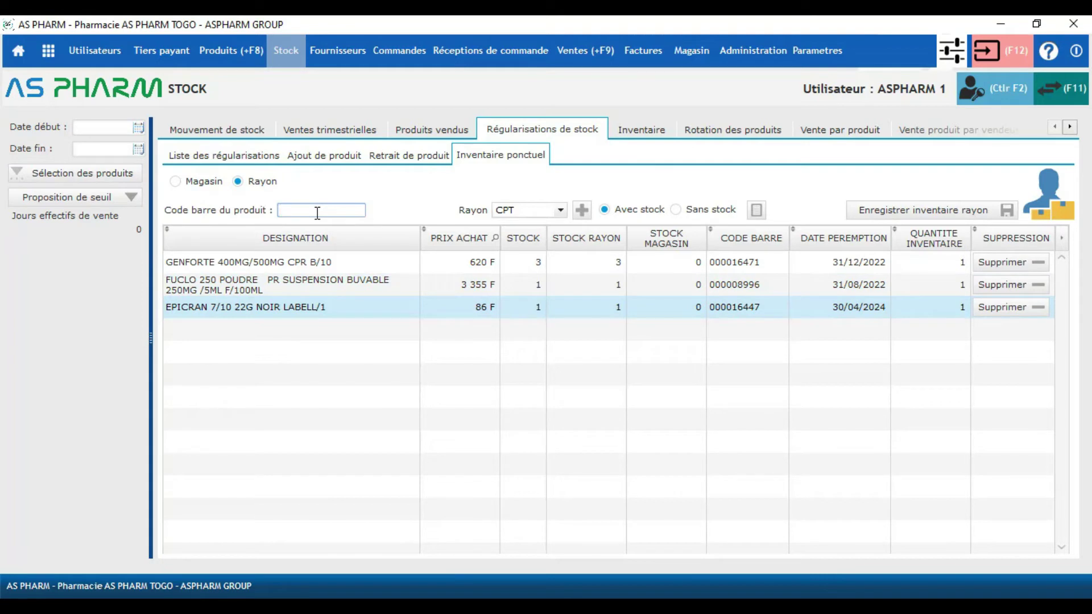
type("000016477")
key("Return")
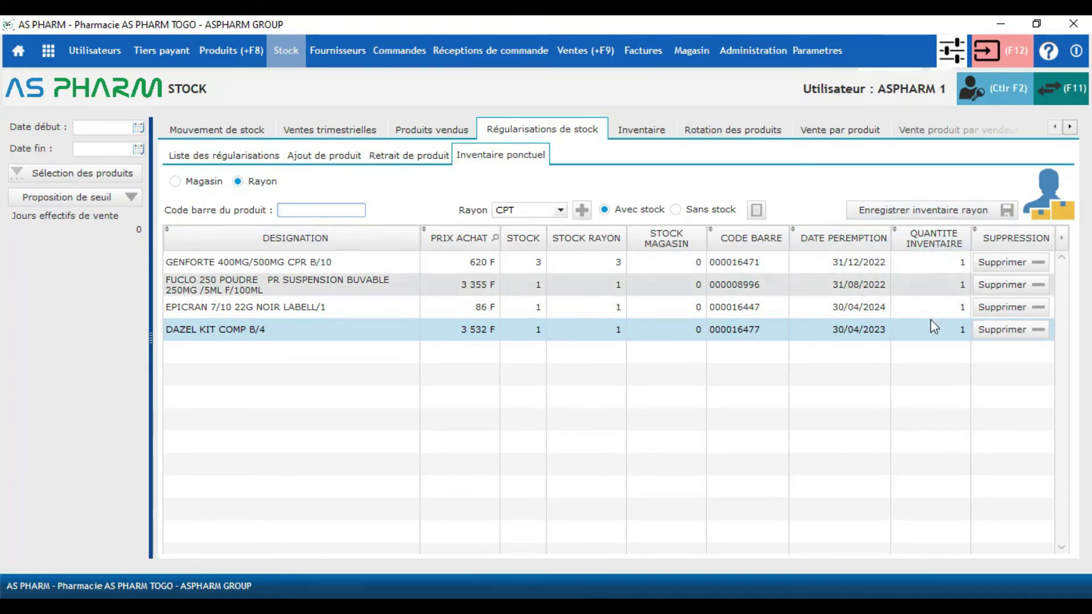
Step: Remove the DAZEL KIT COMP B/4 line from the shelf inventory
left_click(959, 260)
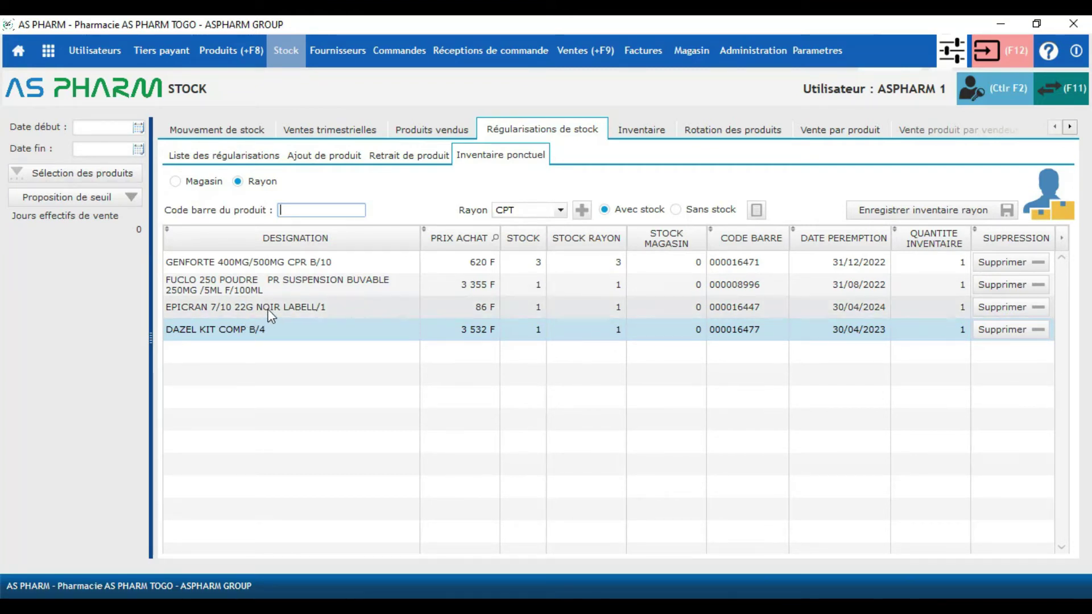
left_click(1002, 335)
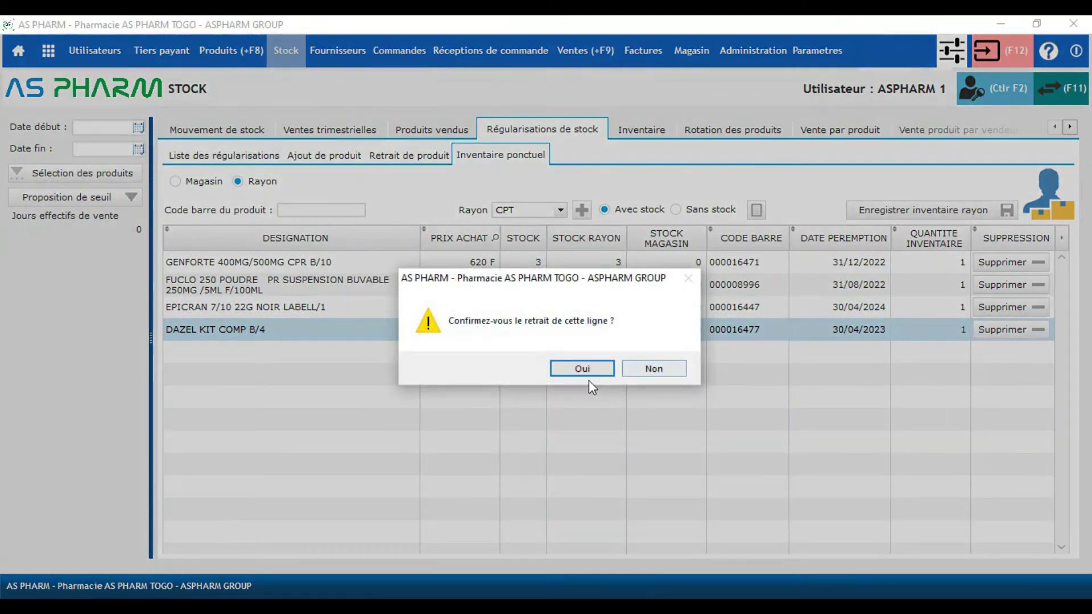
left_click(589, 374)
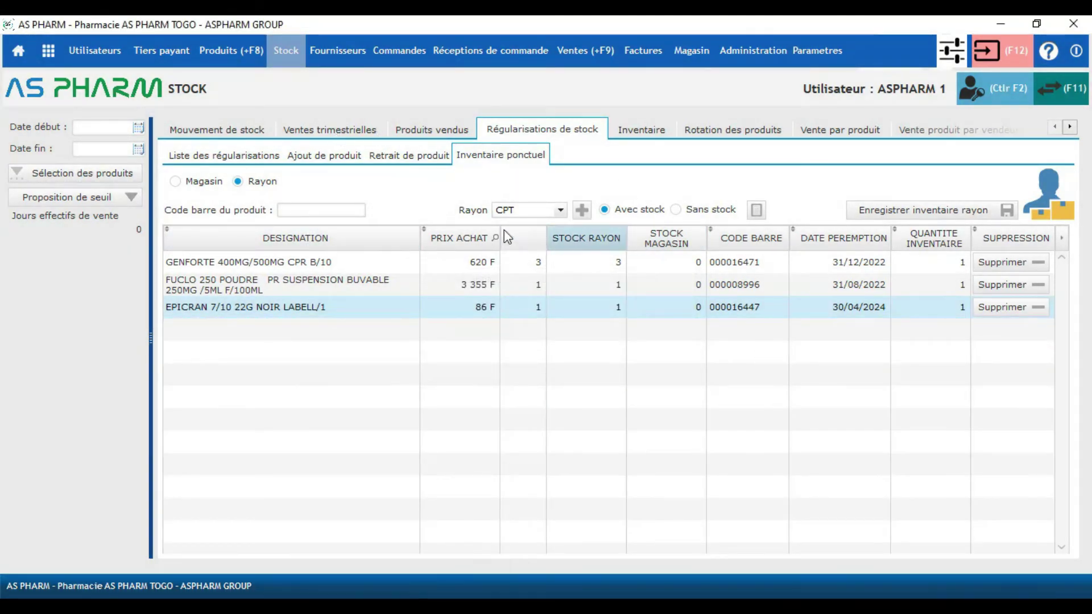
Step: Save the shelf inventory and confirm the stock regularisation for its products
left_click(909, 210)
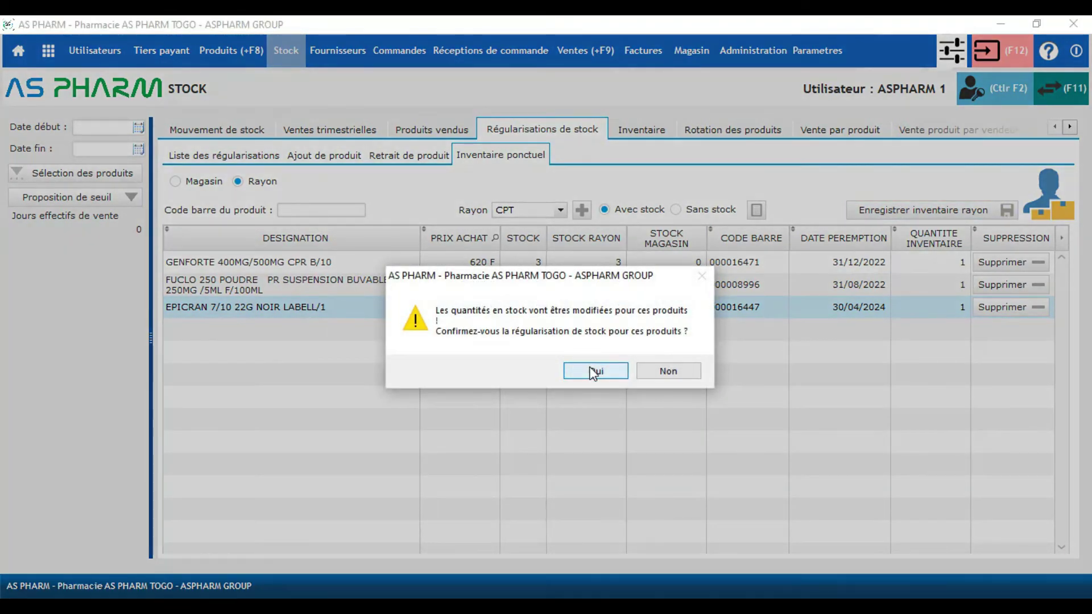
left_click(593, 373)
left_click(648, 368)
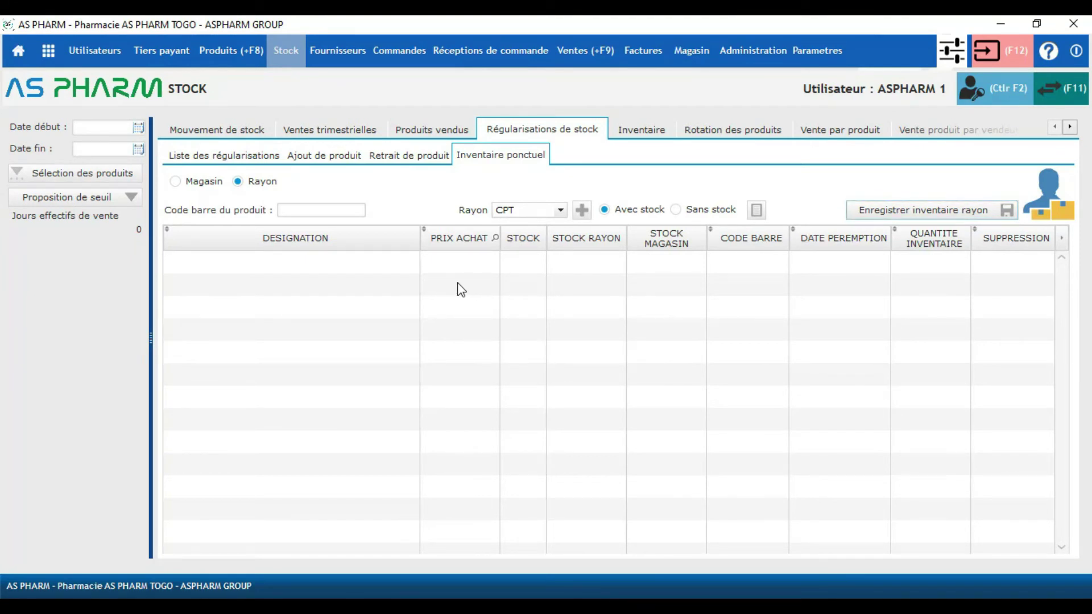
left_click(200, 130)
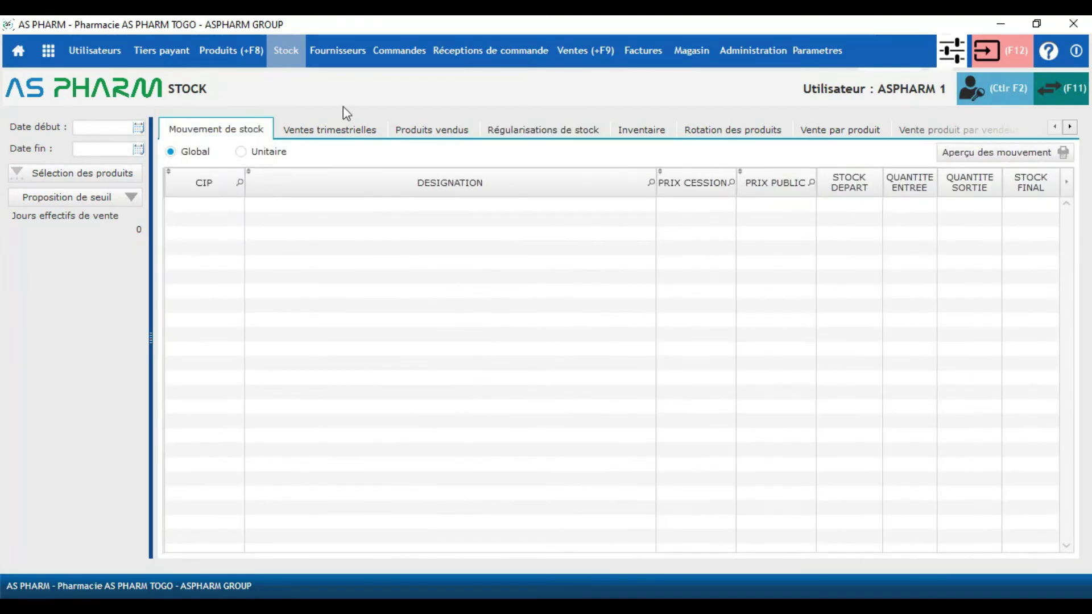
left_click(490, 50)
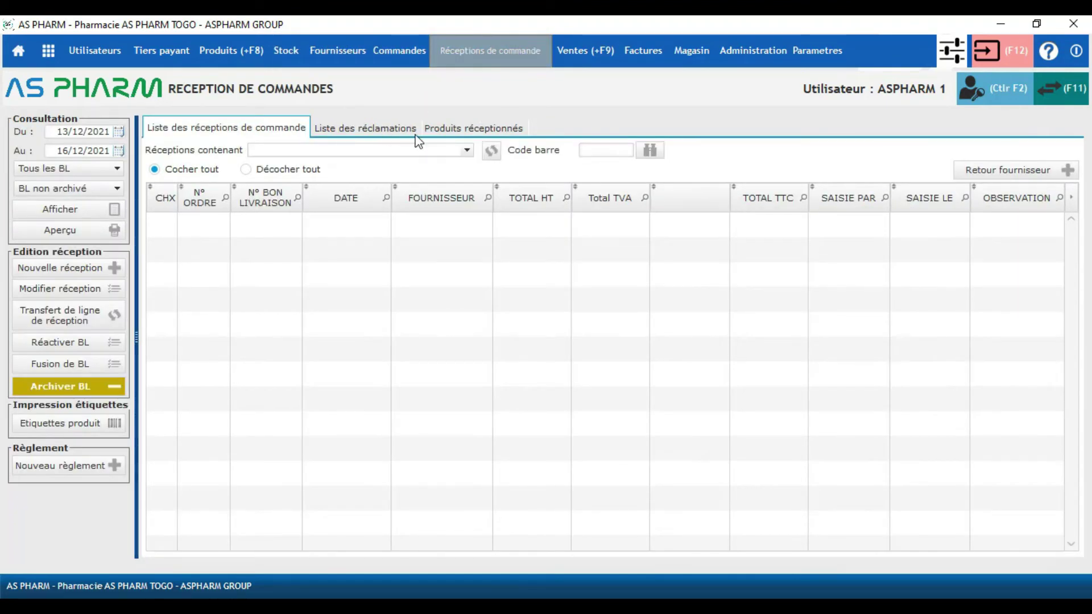
left_click(283, 50)
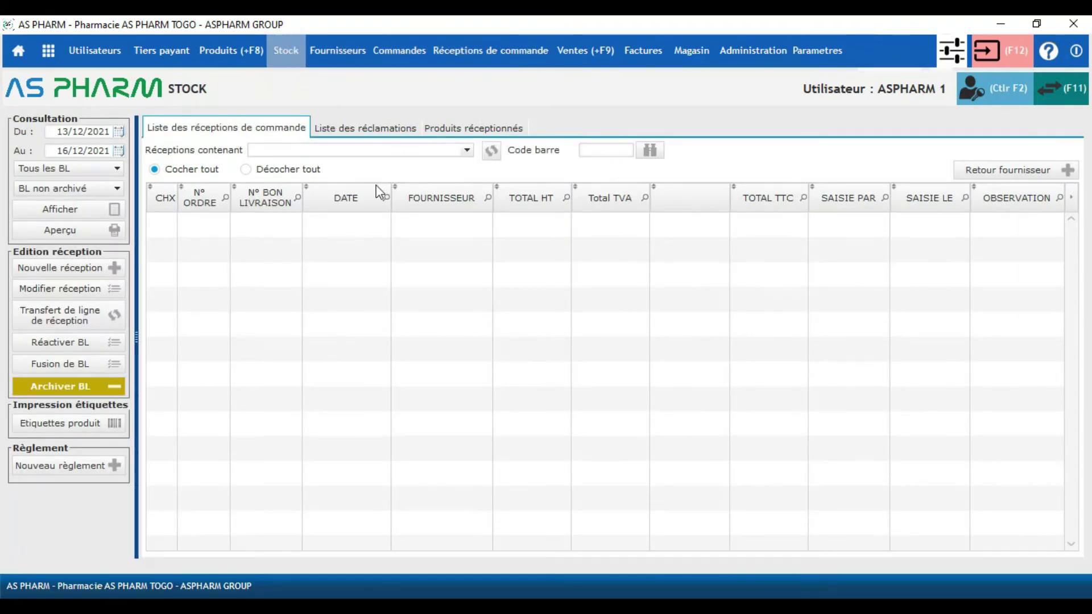
Step: Display the stock regularisations dated 16/12/2021 and examine the grouped report for regularisation 0002858, including its variance and valuation columns
left_click(526, 136)
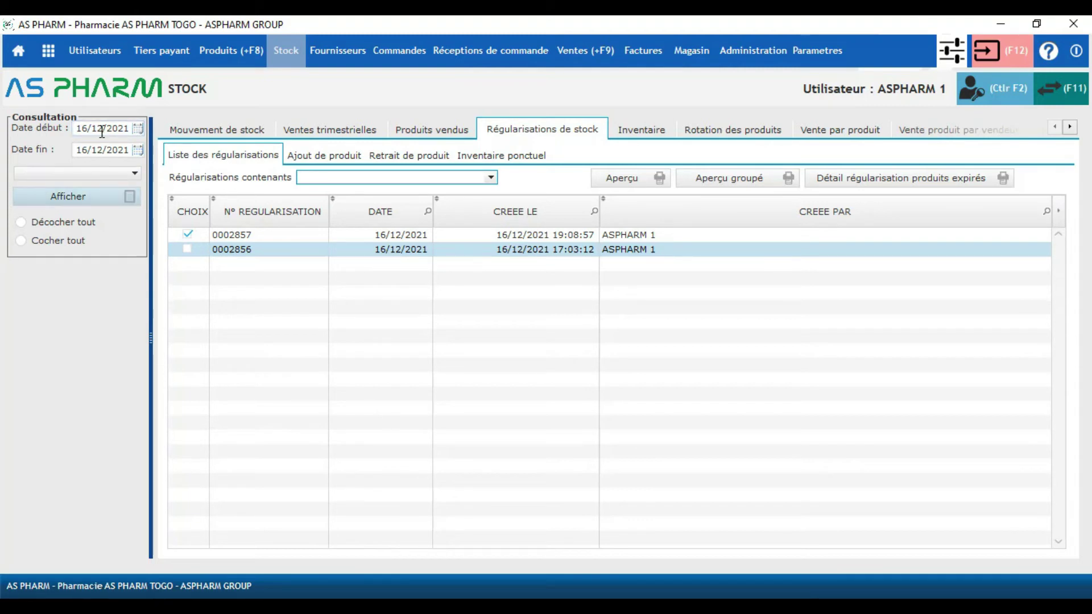
left_click(70, 195)
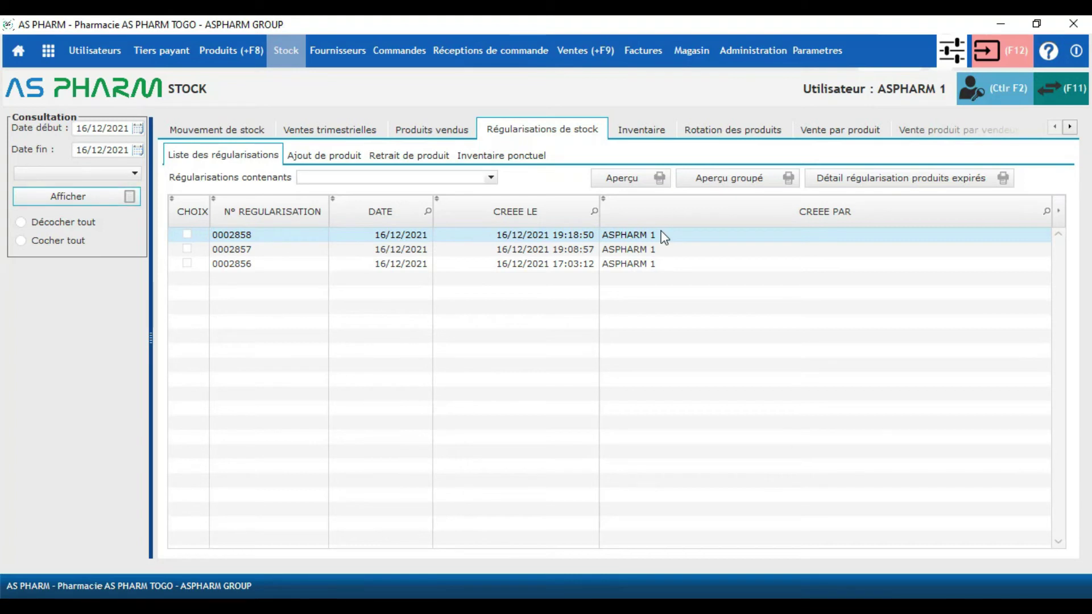
left_click(188, 234)
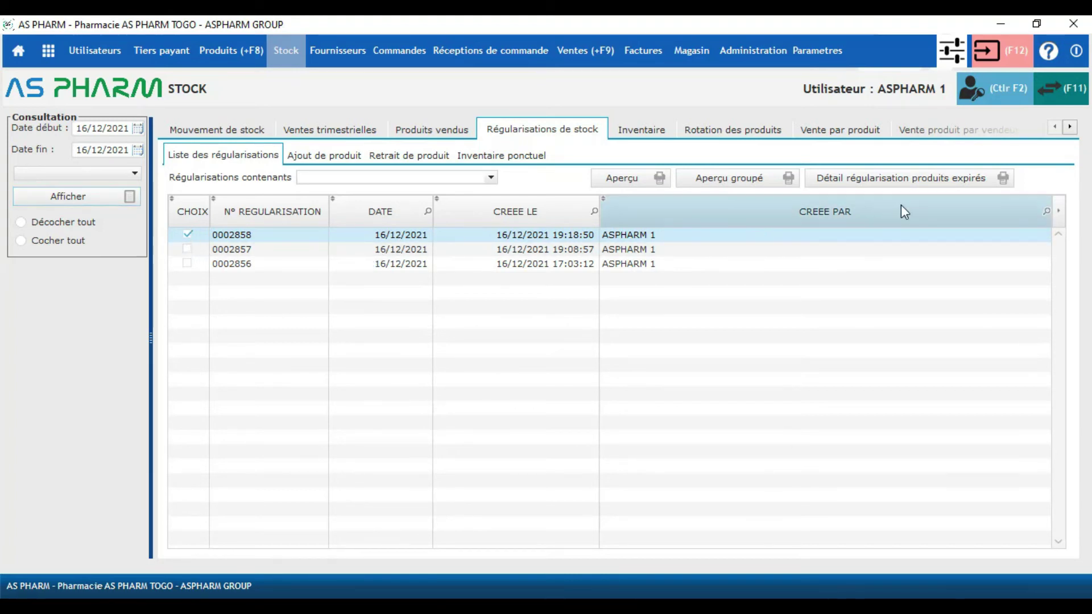
left_click(741, 180)
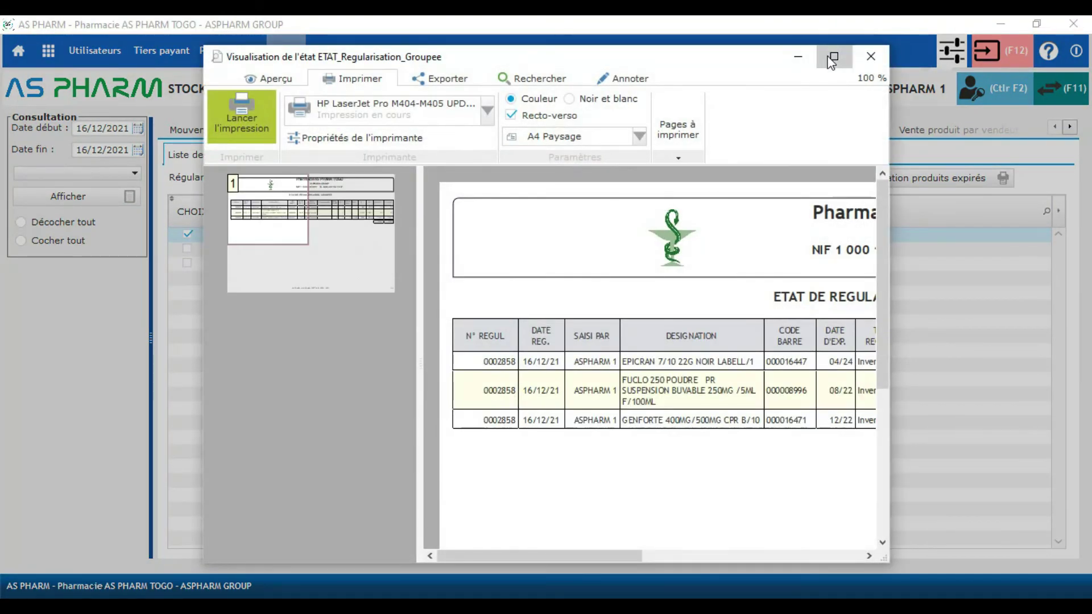
left_click(833, 57)
left_click_drag(727, 597, 800, 594)
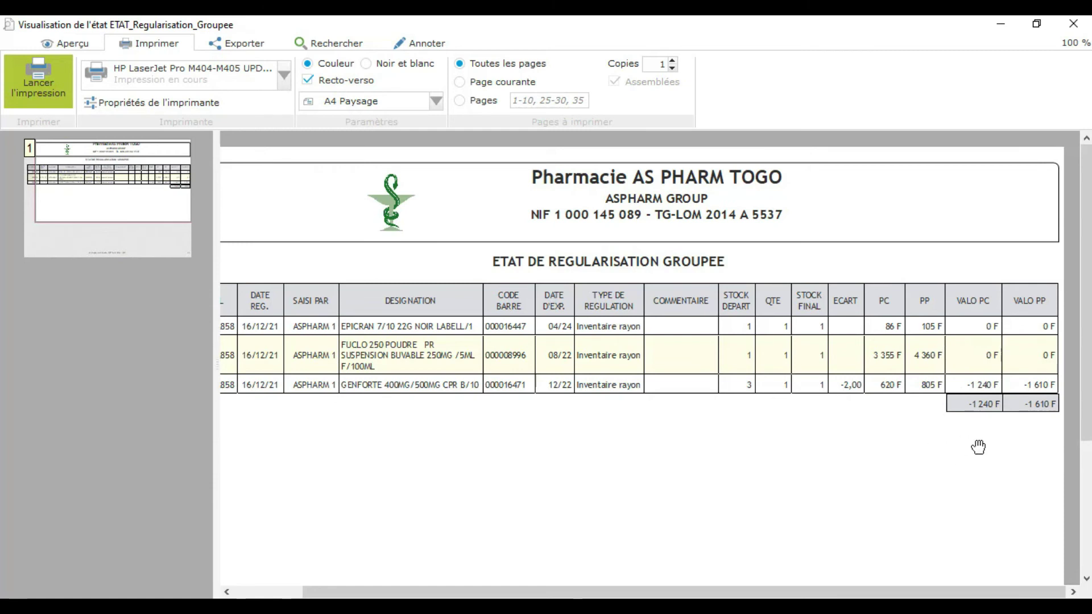
scroll(978, 447, "down", 2)
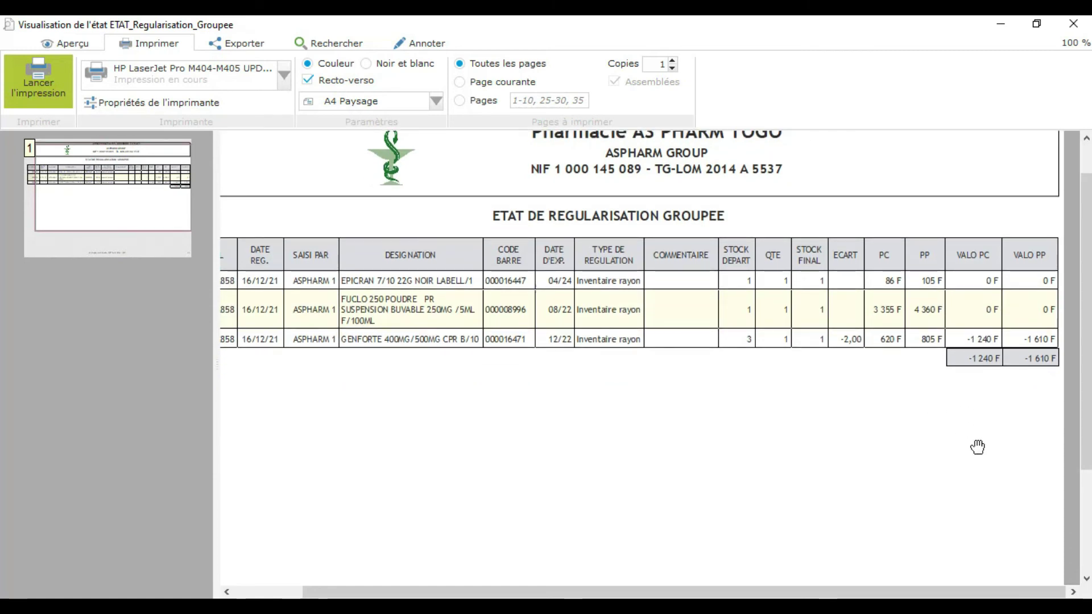
scroll(978, 447, "up", 2)
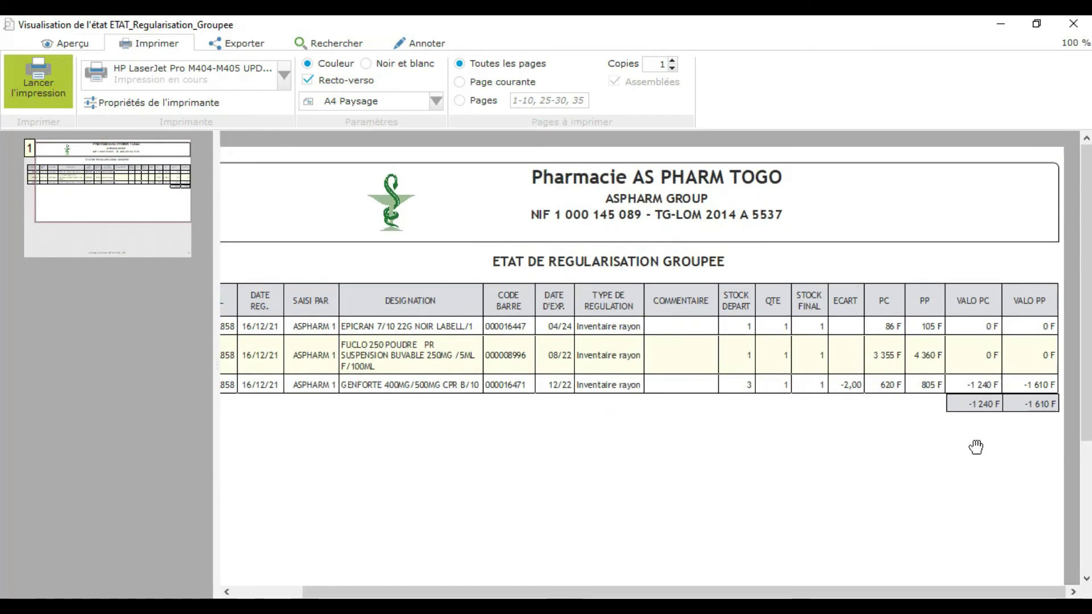